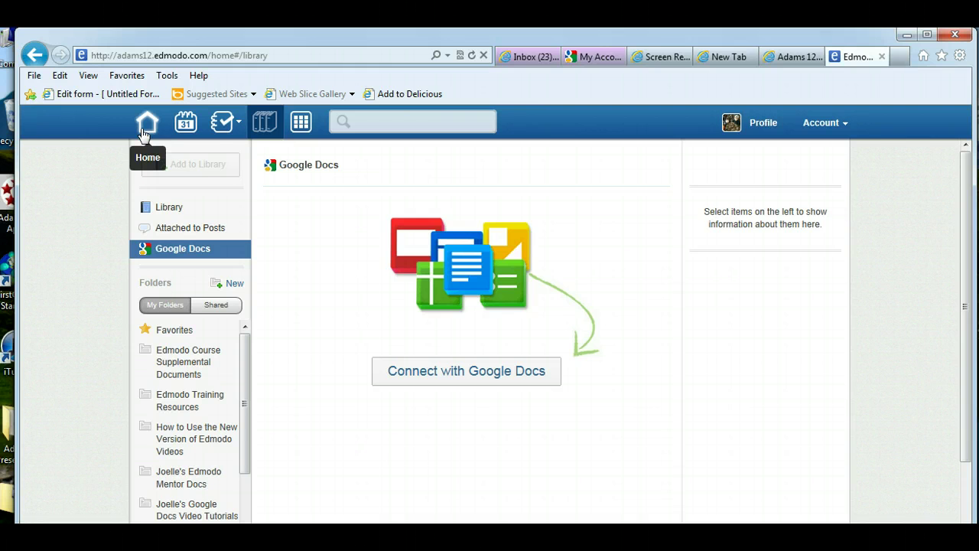
Step: Switch the account back to the old version of Edmodo and confirm the change
click(149, 137)
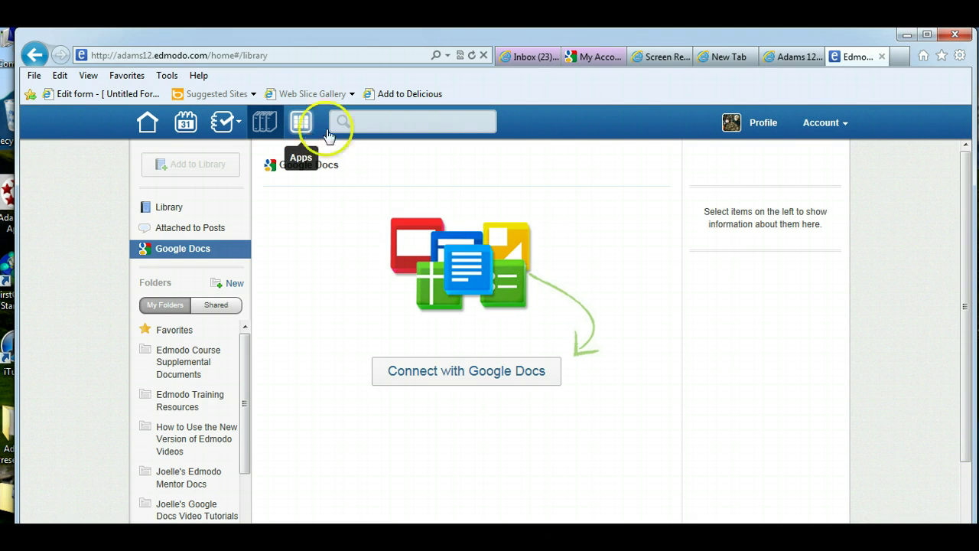
click(821, 124)
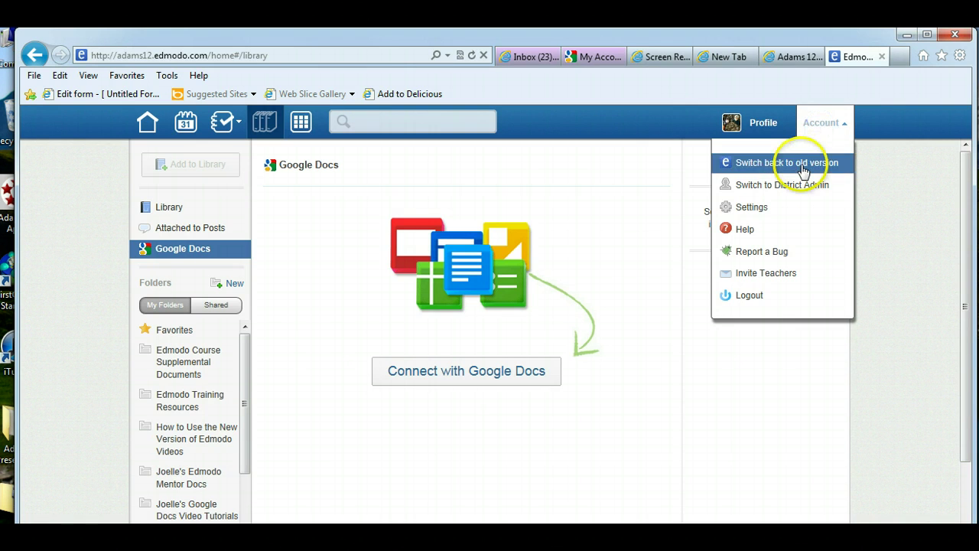
click(803, 163)
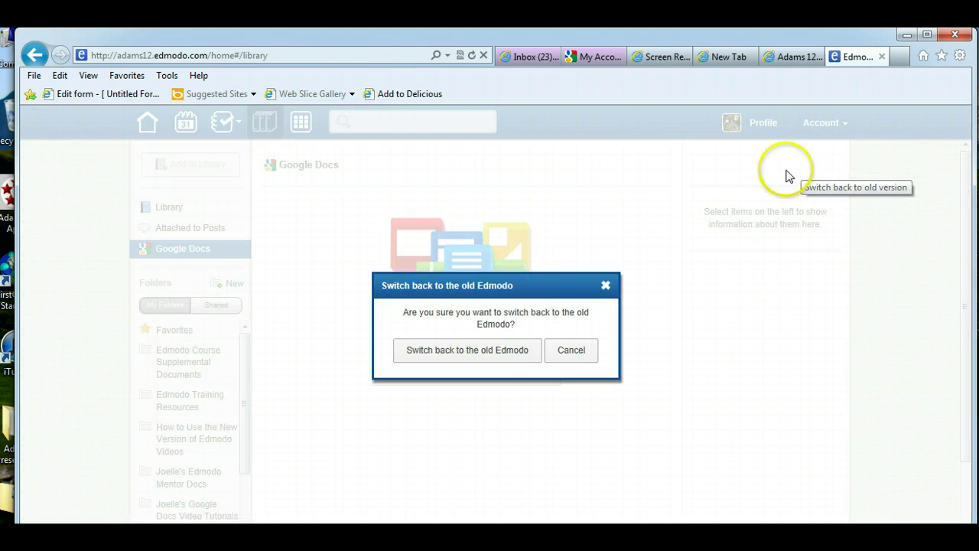
click(499, 351)
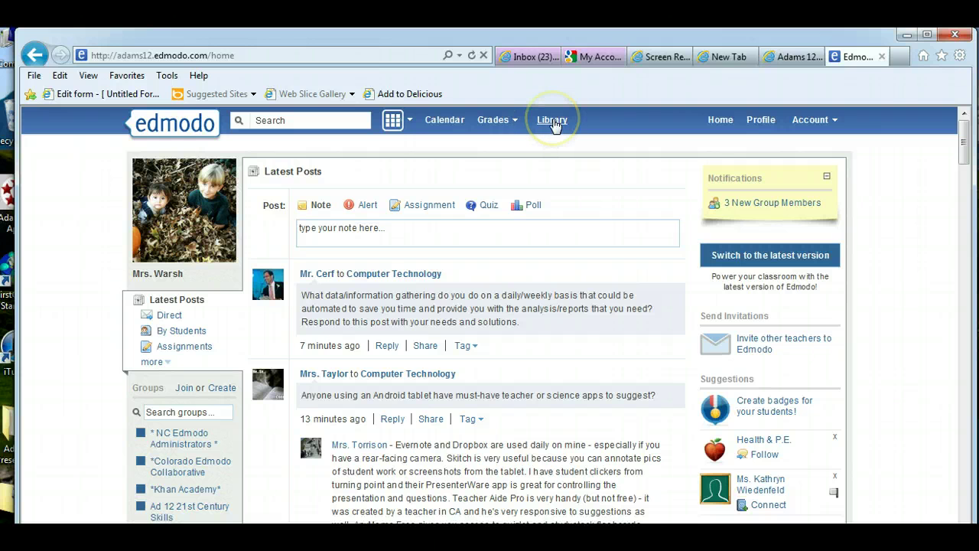
Step: Open the Library and view the items attached to posts
click(552, 120)
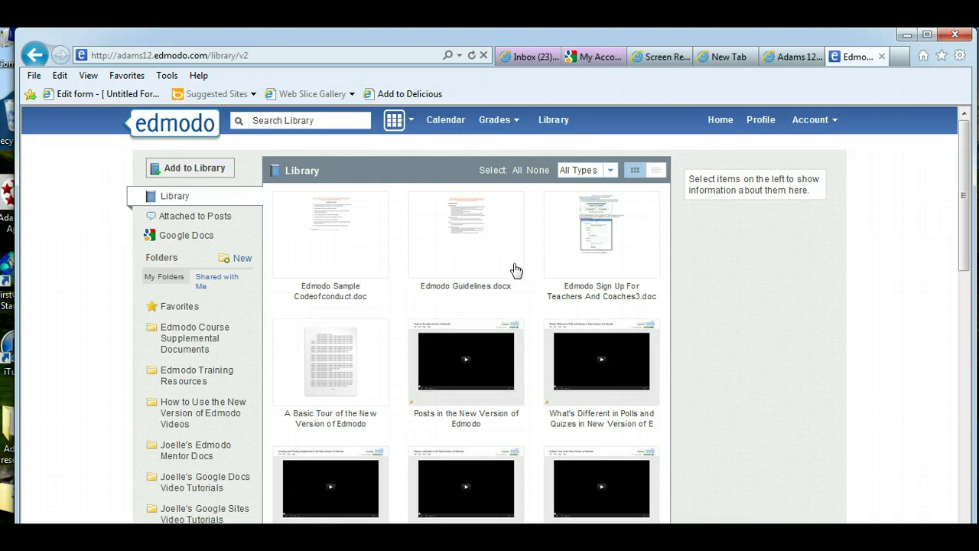
click(178, 217)
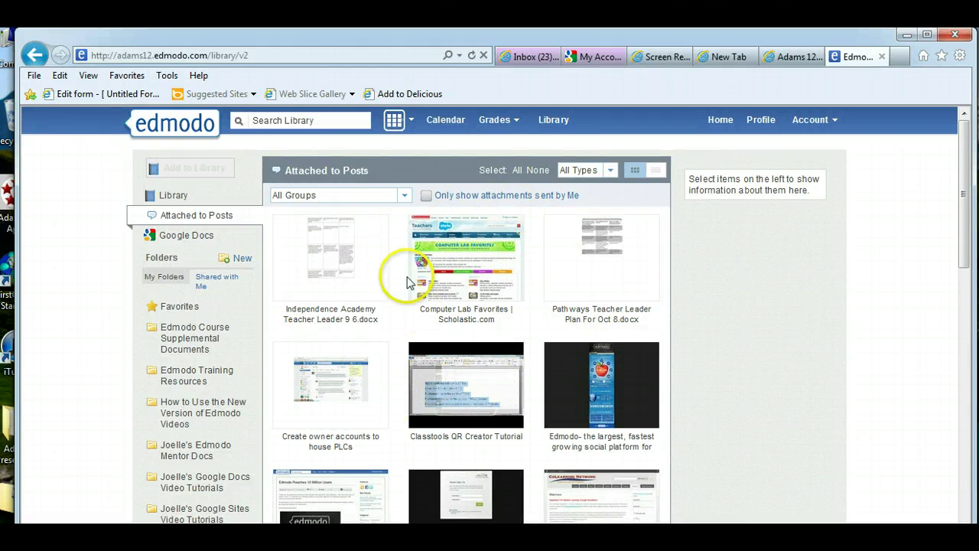
mouse_move(490, 536)
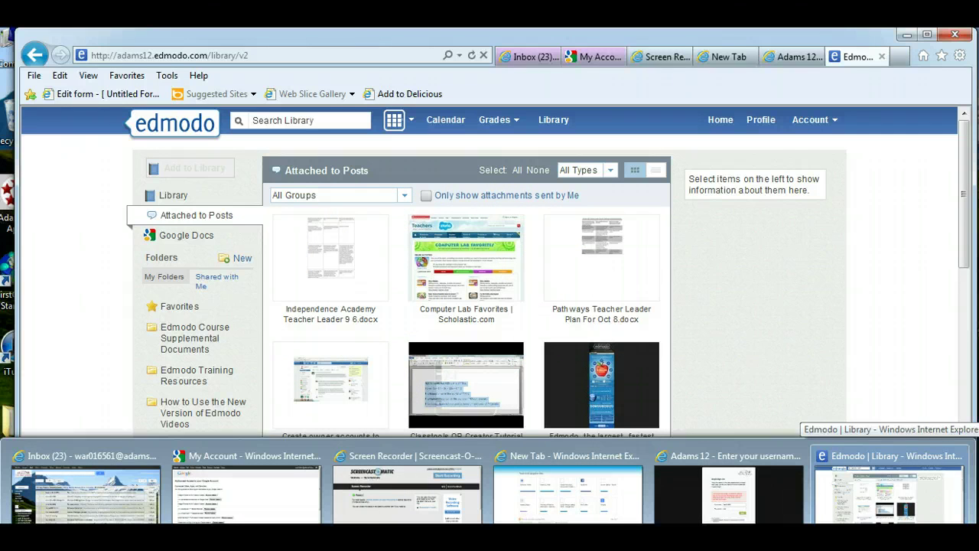
Step: Connect the Library with Google Docs, allow Edmodo access to the Google account, and display the Google Docs files
click(182, 240)
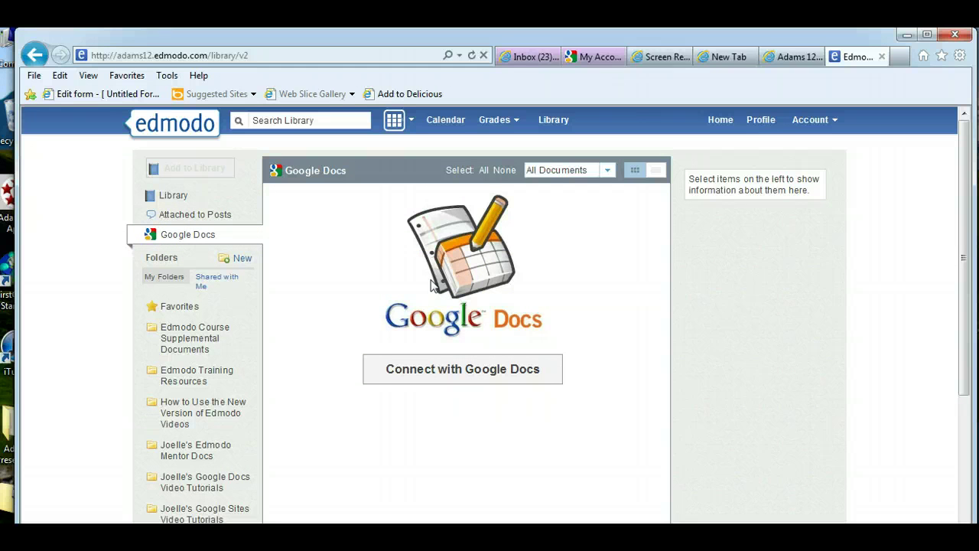
click(504, 373)
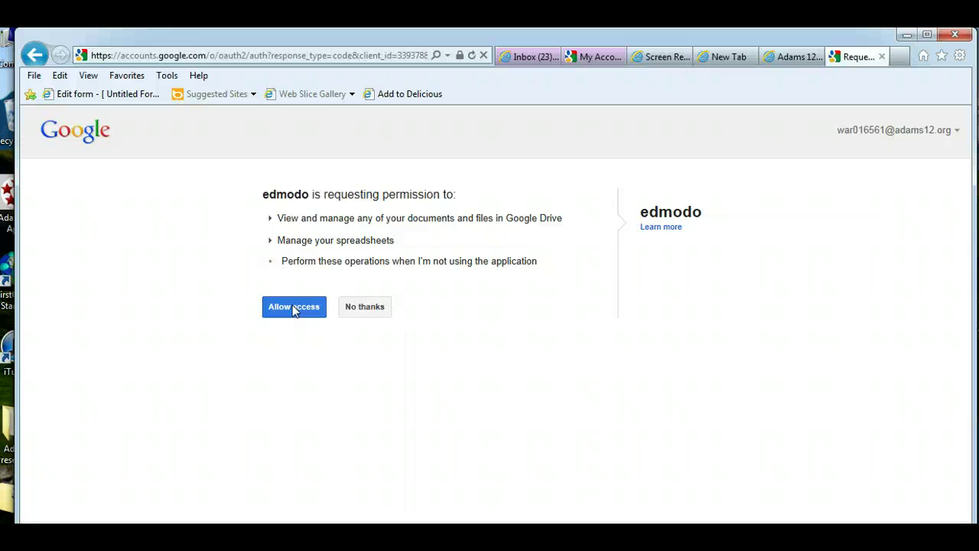
click(293, 307)
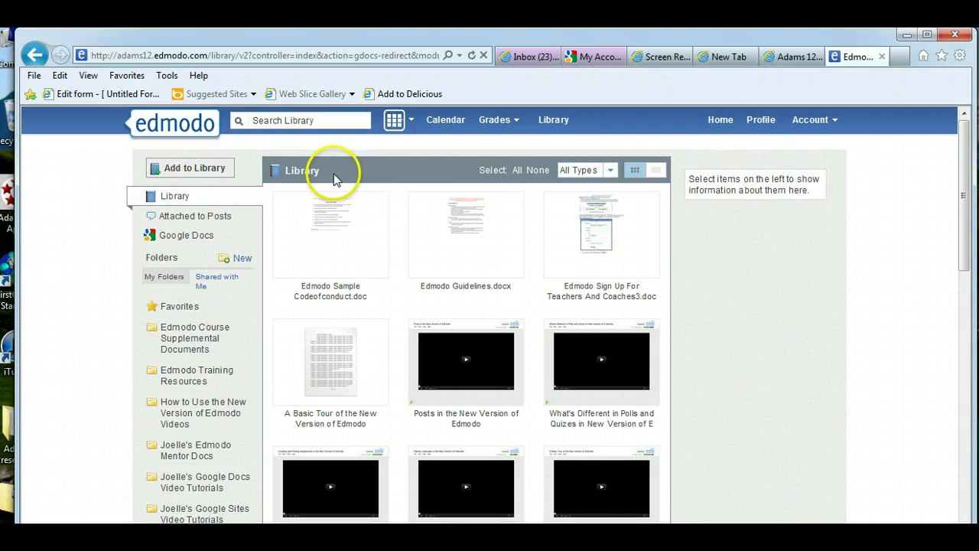
click(195, 239)
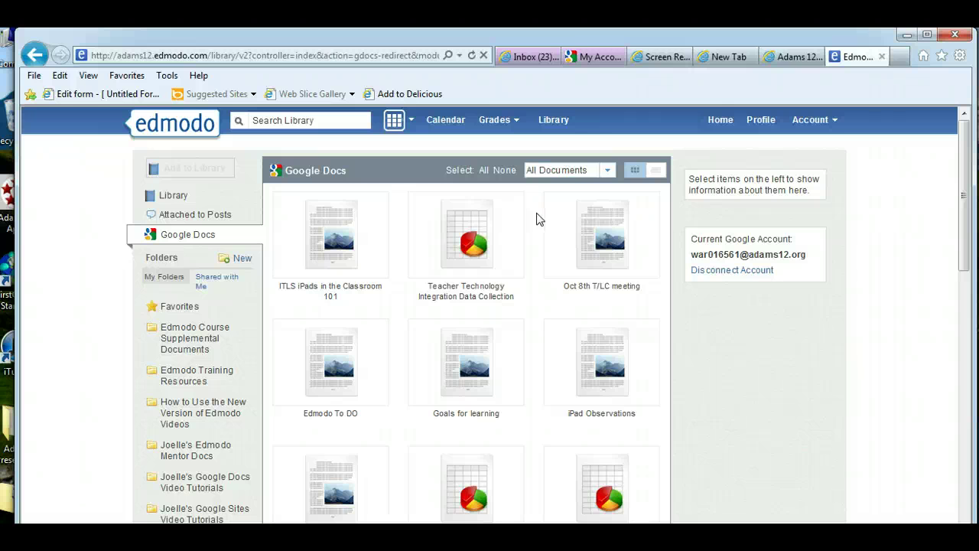
Step: Return to the home page and update the account to the latest version of Edmodo
click(699, 124)
click(704, 122)
click(719, 122)
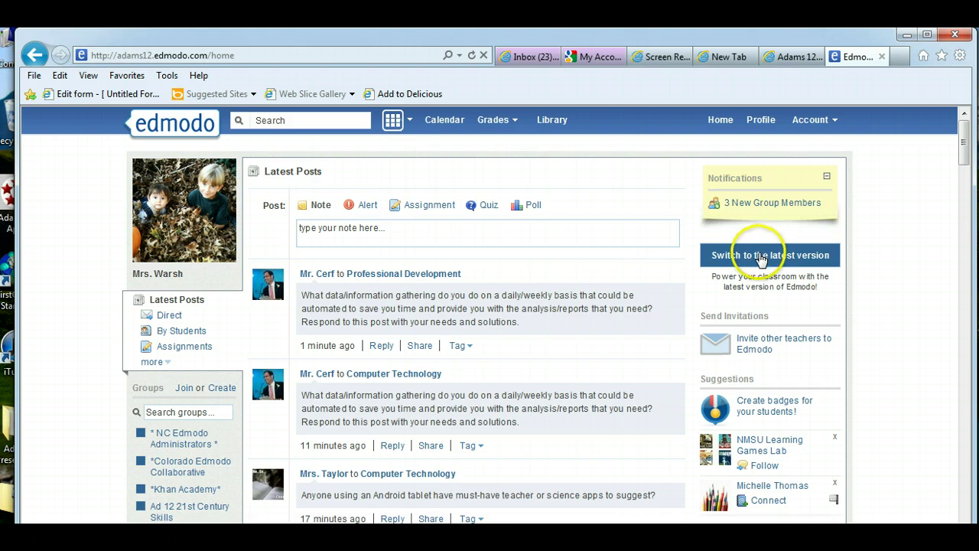
click(761, 261)
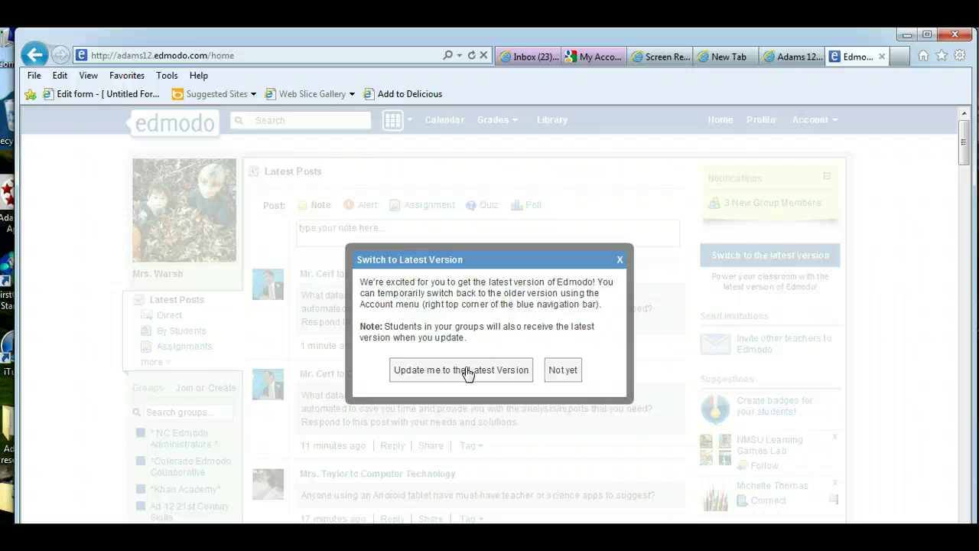
click(462, 370)
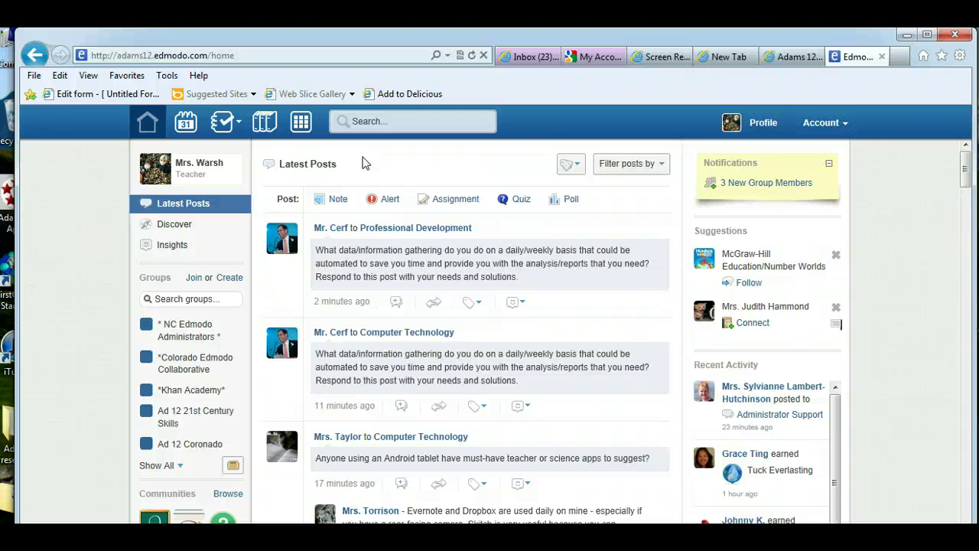
Step: Open the Library's Google Docs section and show the details of the Oct 8th T/LC meeting document
click(265, 129)
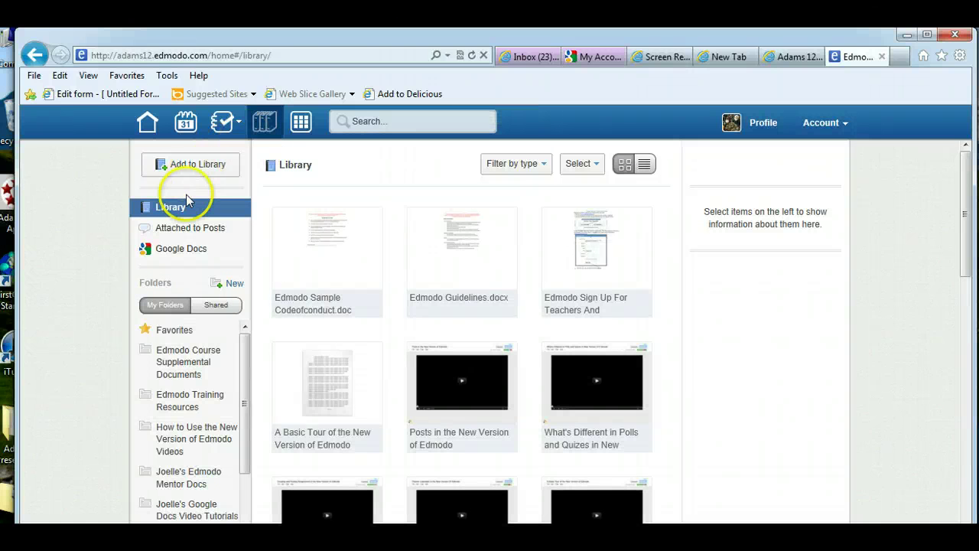
click(178, 251)
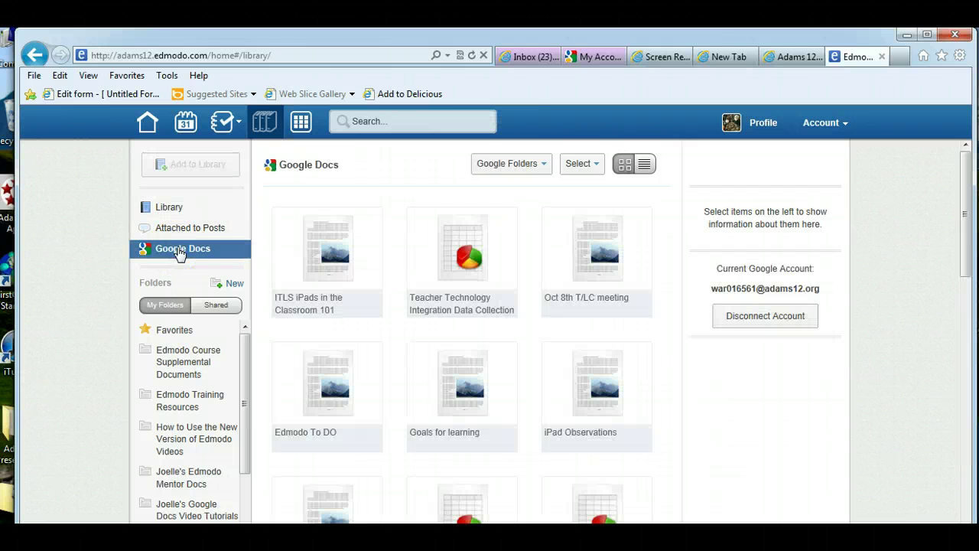
click(599, 263)
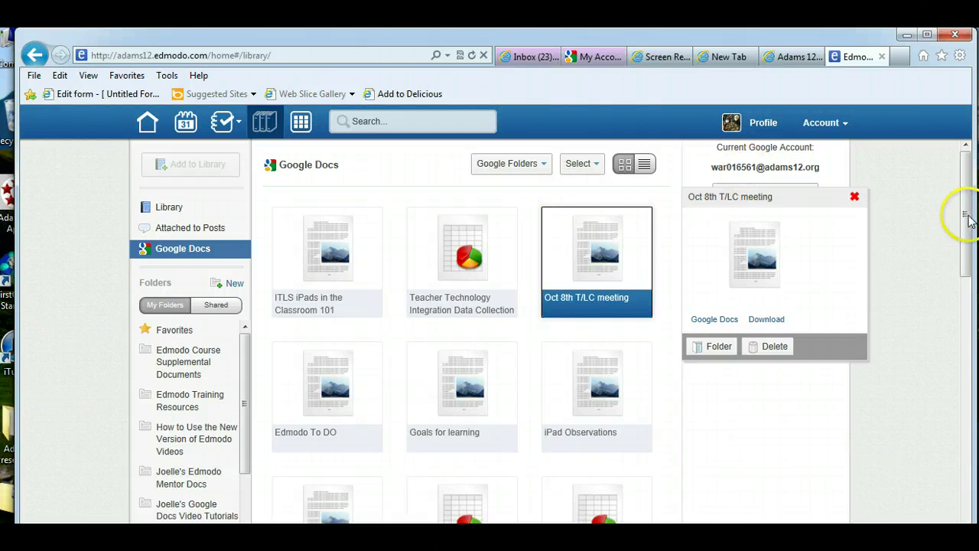
drag(968, 229, 928, 158)
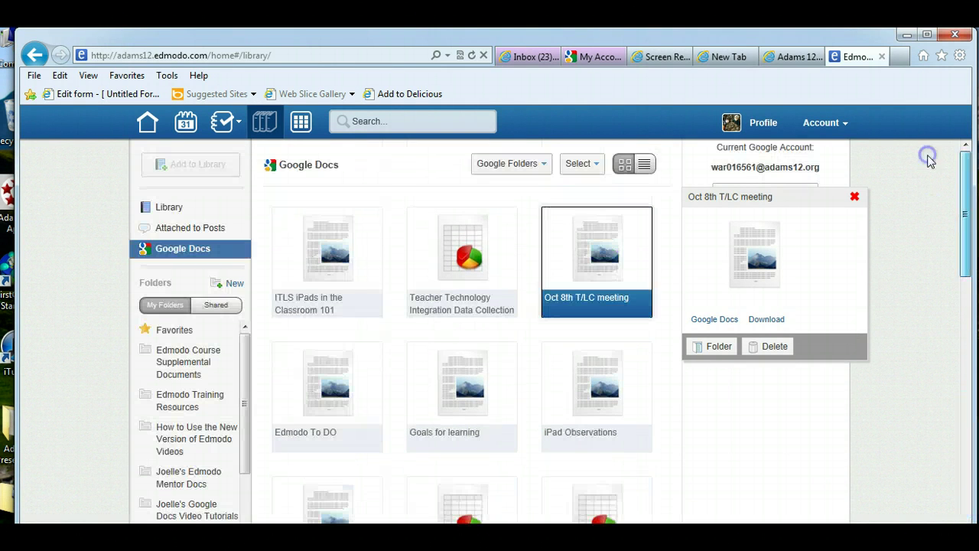
Step: Filter the Google Docs by the edmodo folder, view the Highway 21 Technology Purchase Request in Google Docs, and return to Edmodo
click(543, 167)
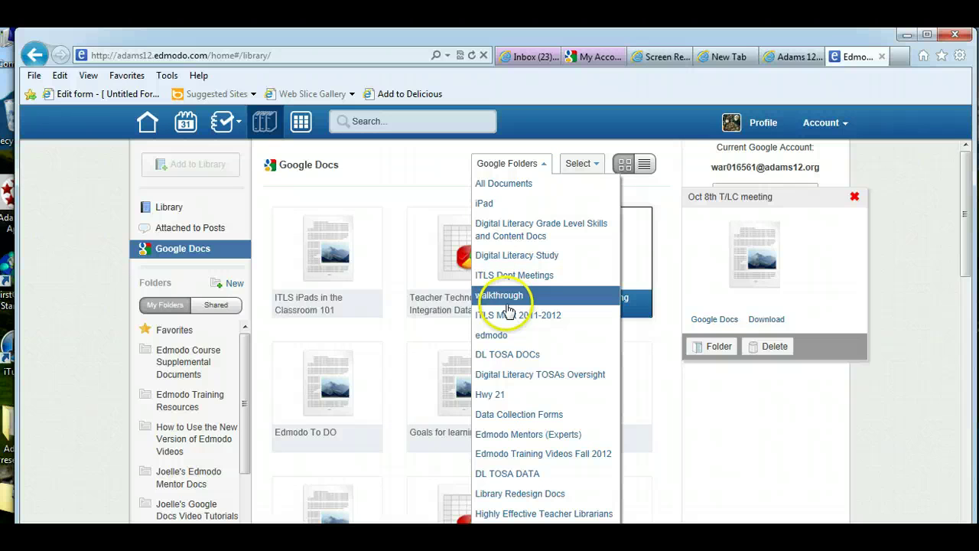
click(491, 335)
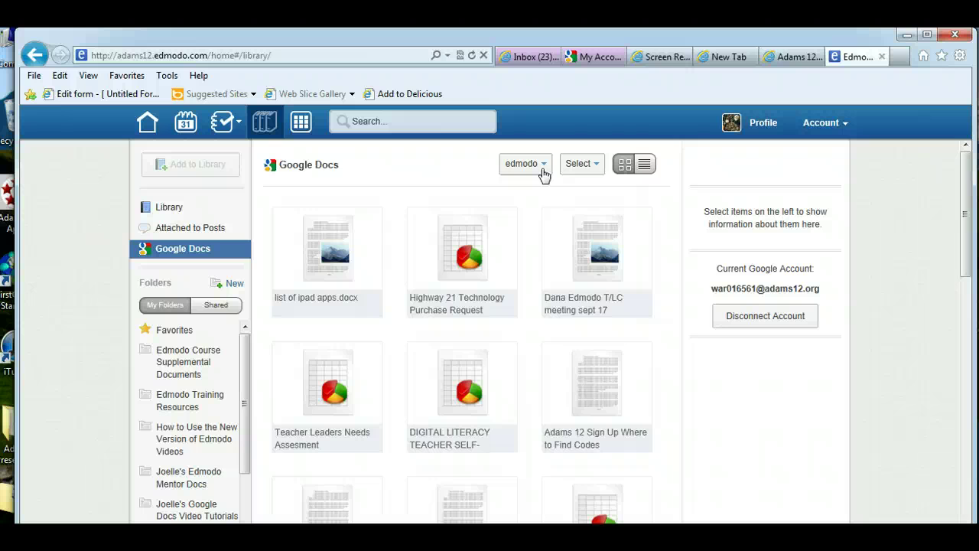
click(449, 258)
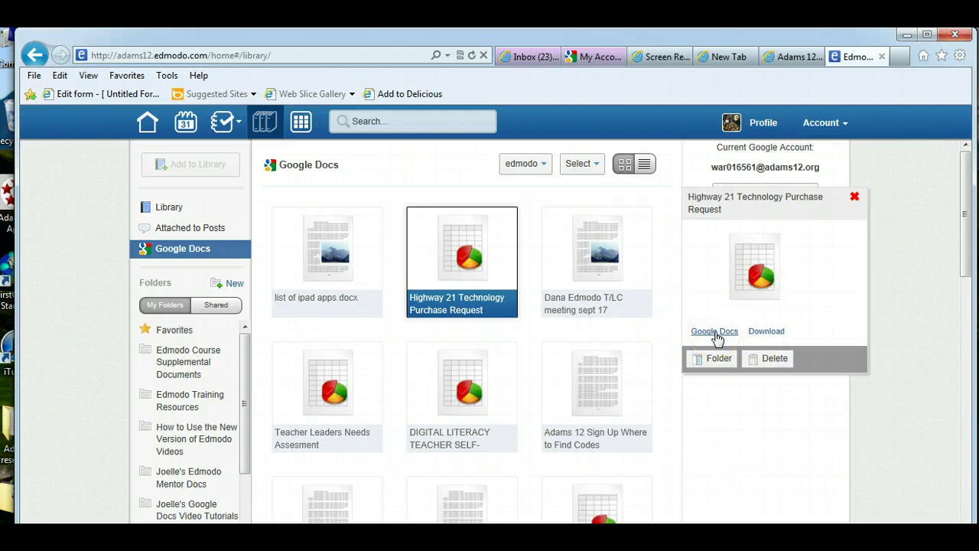
click(759, 337)
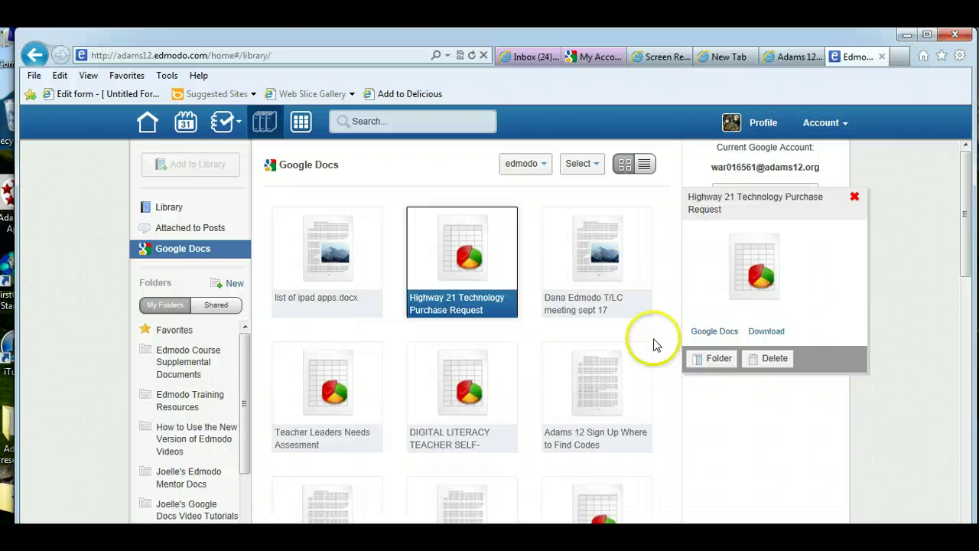
click(708, 333)
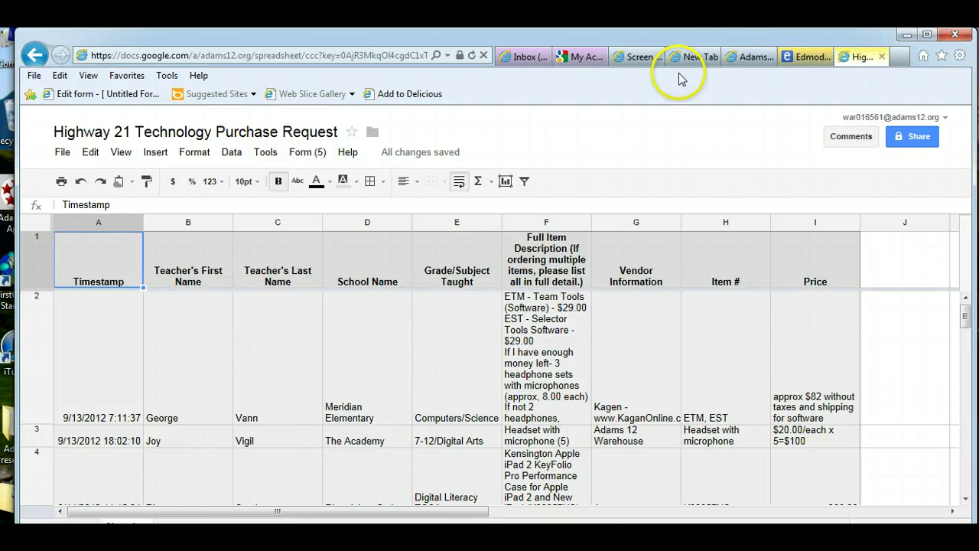
click(803, 57)
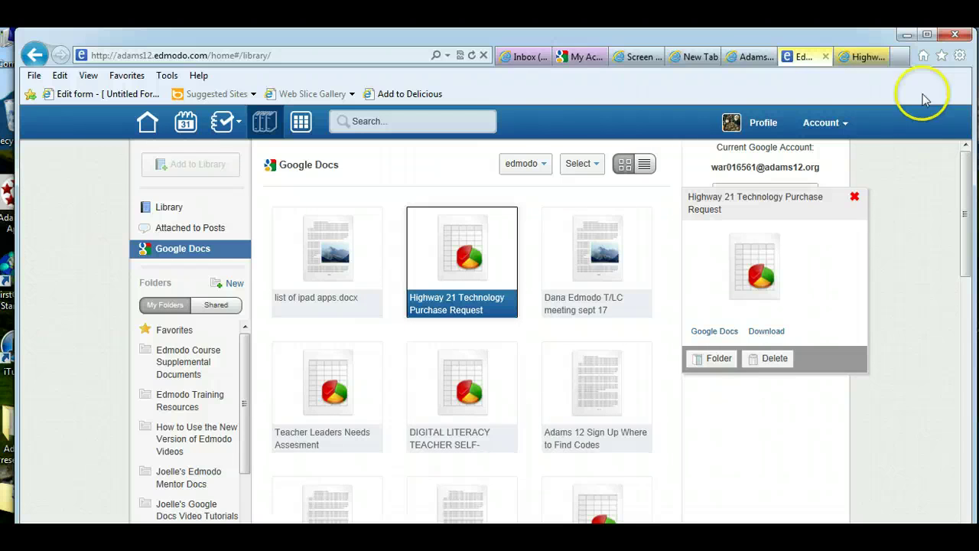
Step: Switch from the latest Edmodo back to the old version and confirm
click(816, 126)
click(803, 160)
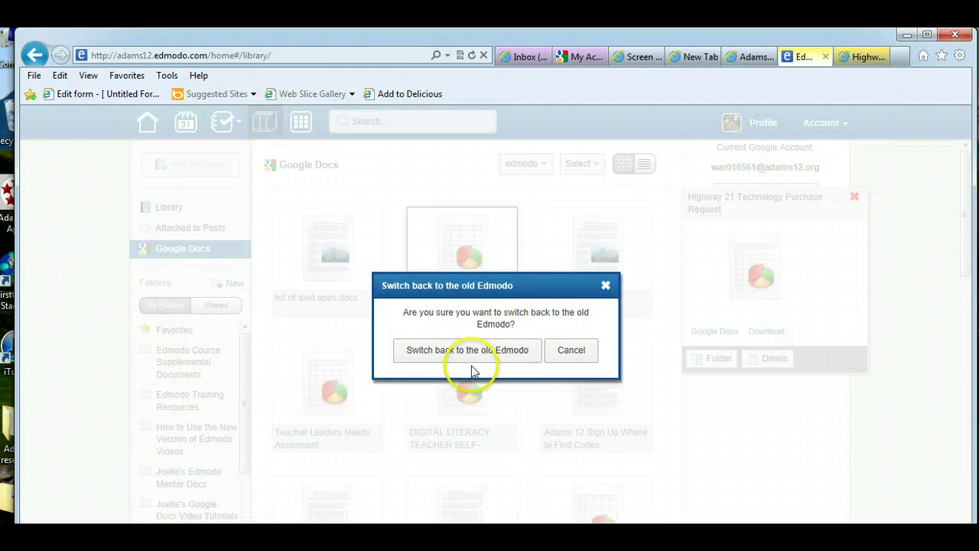
click(474, 355)
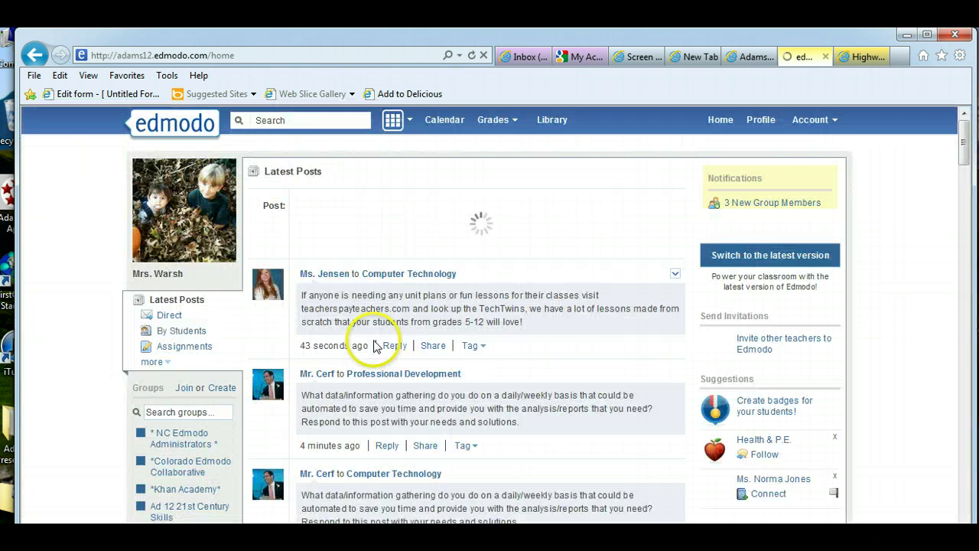
Step: Open the Google Docs section of the Library in the old Edmodo
click(552, 120)
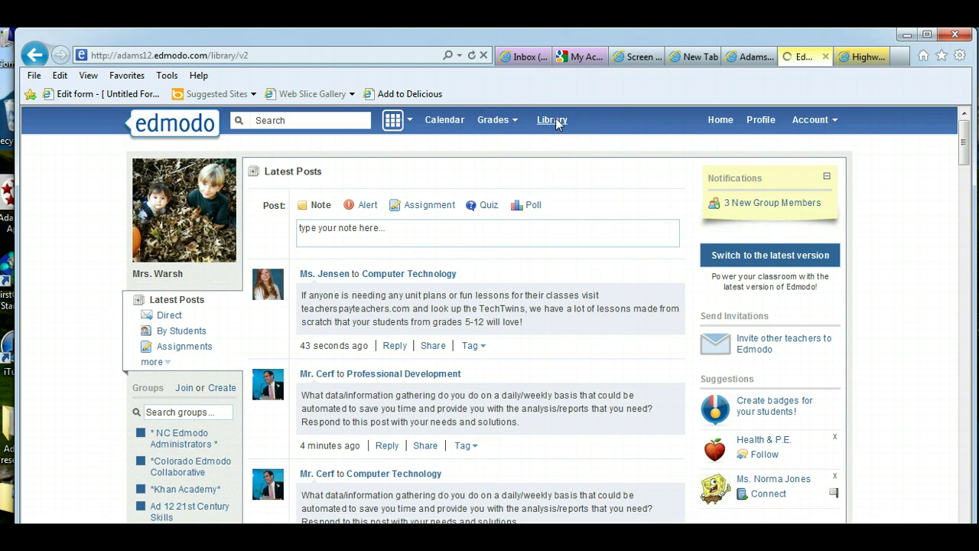
click(228, 222)
click(189, 237)
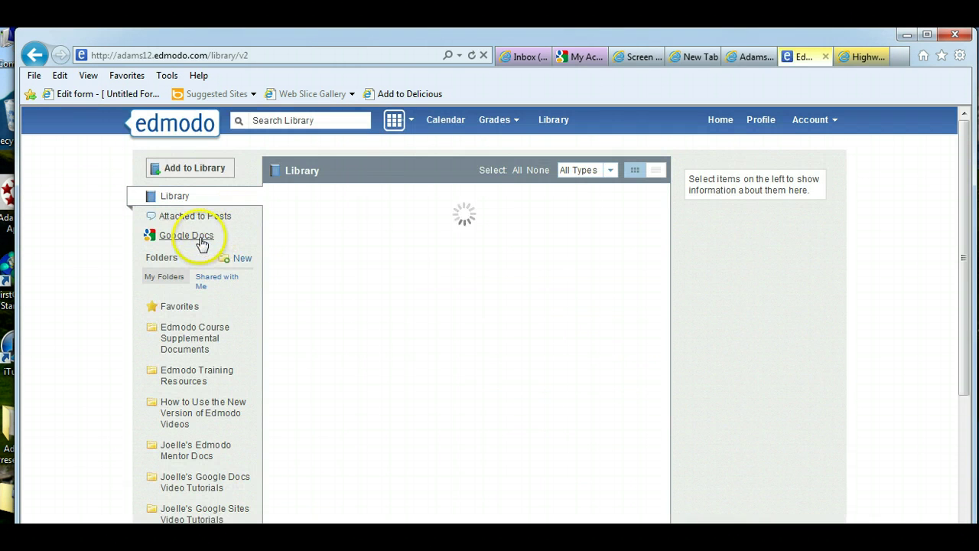